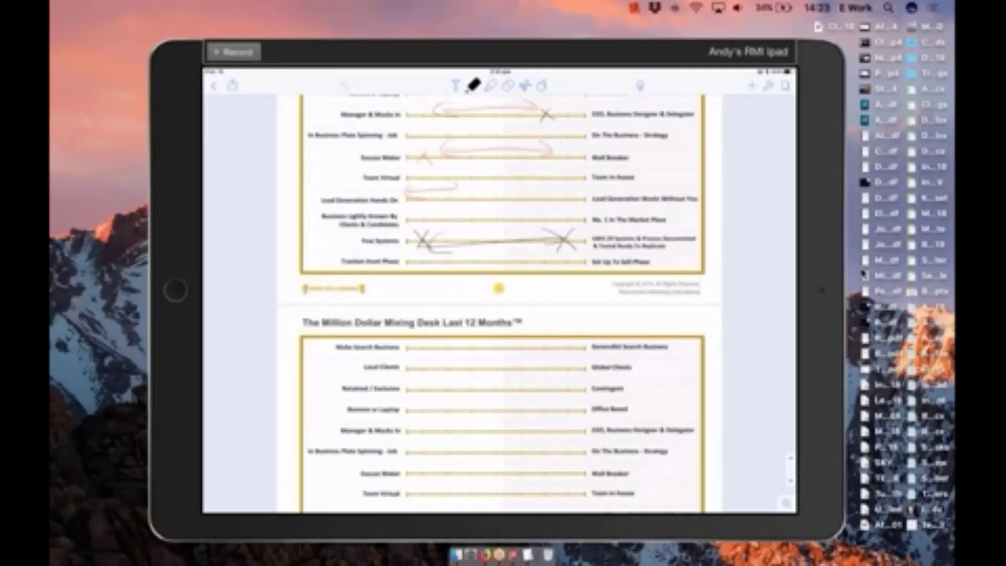
Scroll through the document to The 3 Forces page with its three overlapping circles
scroll(498, 304, up, 15)
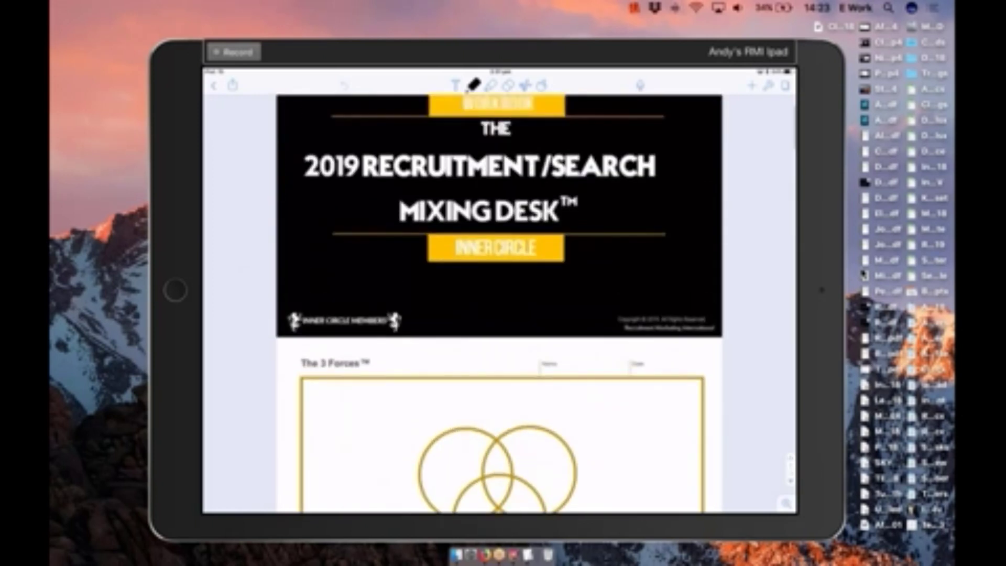
scroll(499, 304, down, 5)
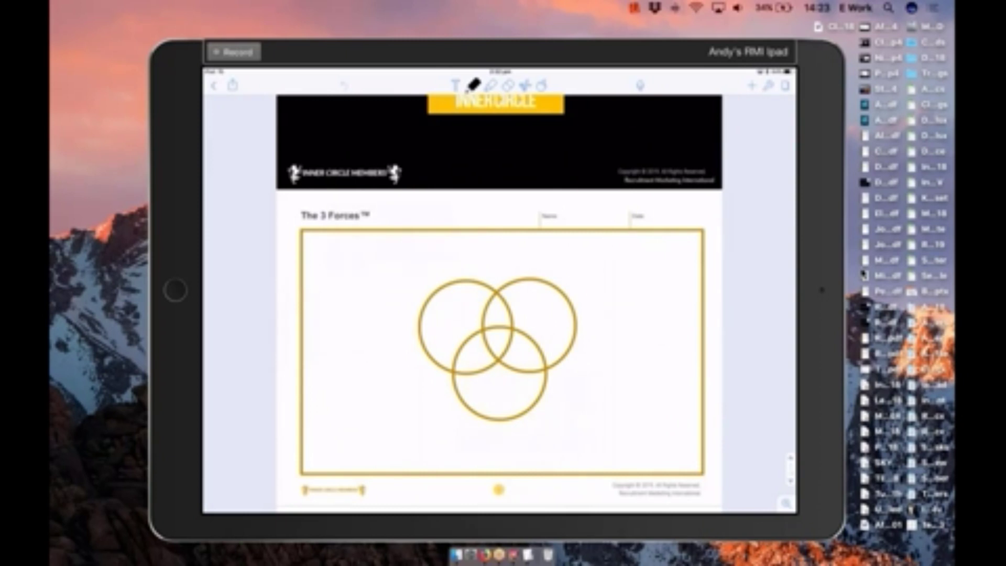
scroll(498, 314, up, 3)
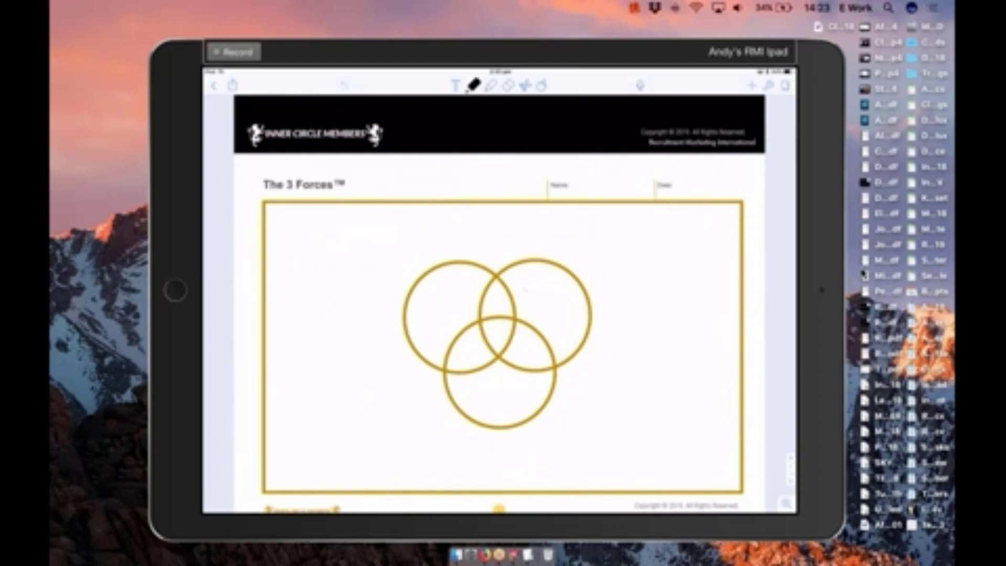
Handwrite underlined 'YOU' and 'Role' in the upper-right circle, then start 'TEAM' in the bottom circle
drag(525, 286, 533, 306)
drag(542, 285, 542, 294)
drag(550, 282, 563, 279)
drag(534, 313, 572, 297)
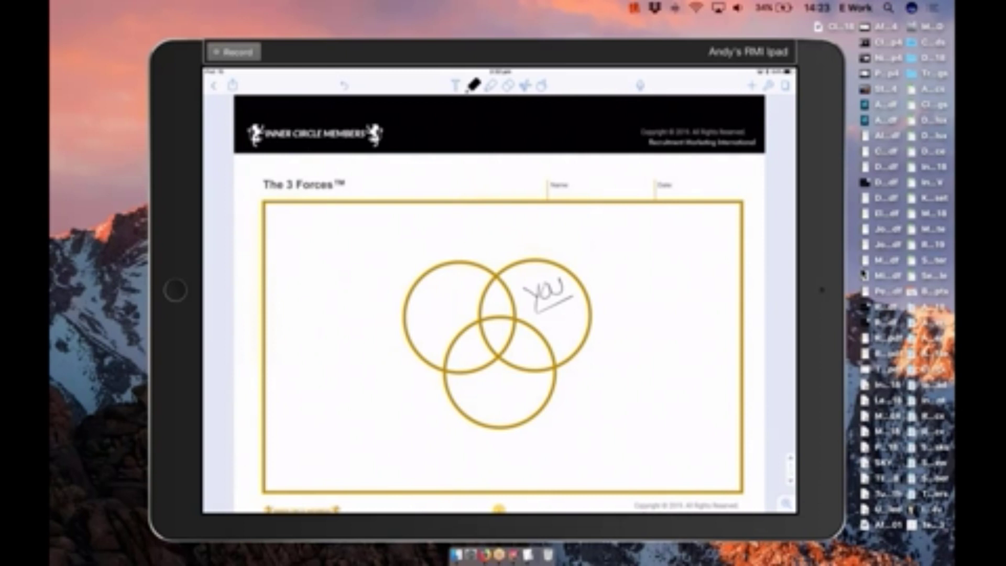
mouse_move(546, 313)
mouse_down()
mouse_move(548, 331)
mouse_move(580, 309)
mouse_up()
drag(557, 337, 586, 320)
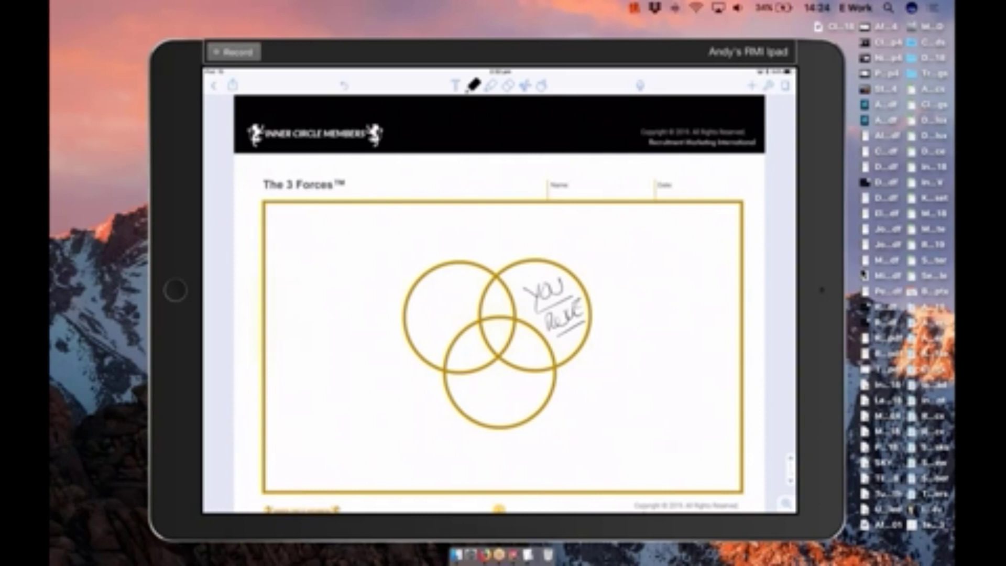
drag(475, 390, 491, 388)
mouse_move(483, 389)
mouse_down()
mouse_move(482, 404)
mouse_move(506, 386)
mouse_move(512, 398)
mouse_move(522, 388)
mouse_move(530, 396)
mouse_up()
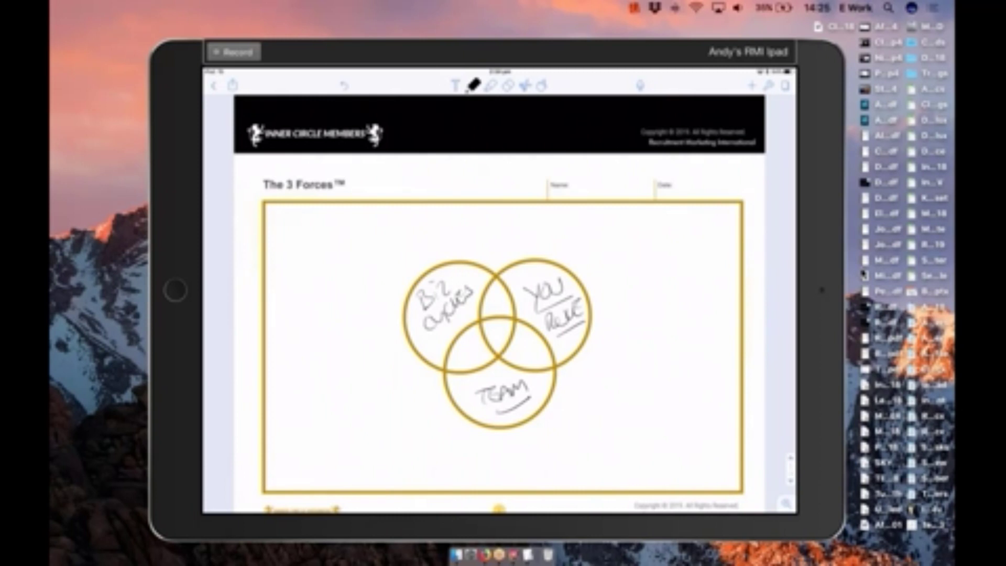
Switch the ink to red and draw three arrows around the You Role circle
click(474, 85)
click(482, 103)
drag(566, 249, 601, 276)
drag(608, 296, 600, 329)
drag(550, 242, 516, 247)
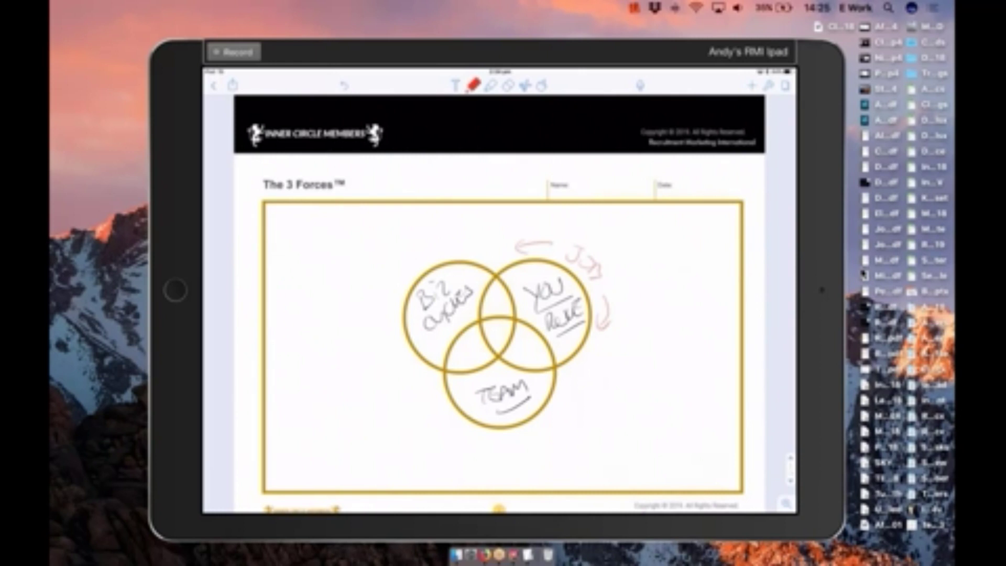
Draw a tall red vertical arrow right of the diagram, capped with top and bottom bars
mouse_move(712, 226)
mouse_down()
mouse_move(716, 316)
mouse_move(723, 241)
mouse_up()
drag(700, 215, 727, 210)
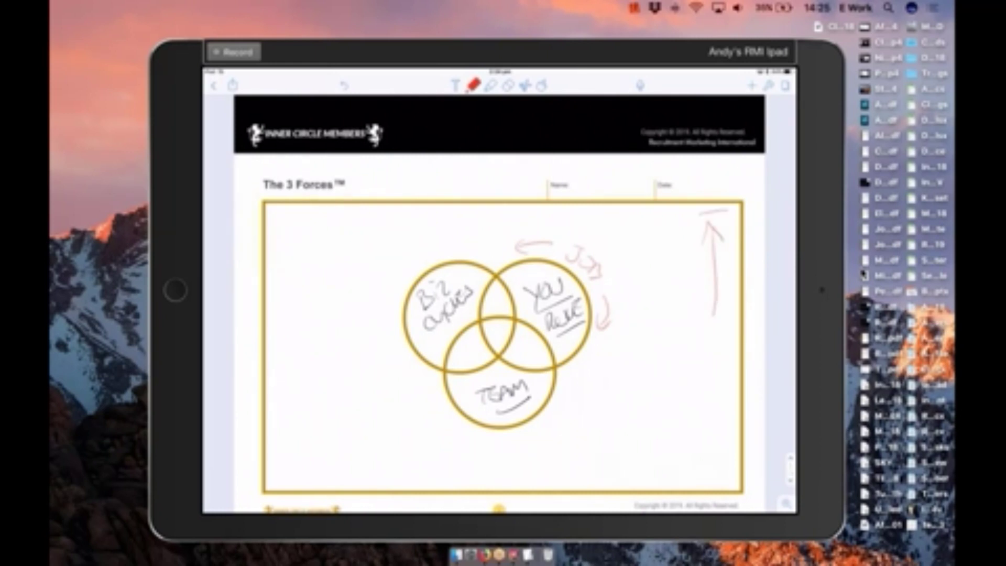
drag(697, 328, 736, 323)
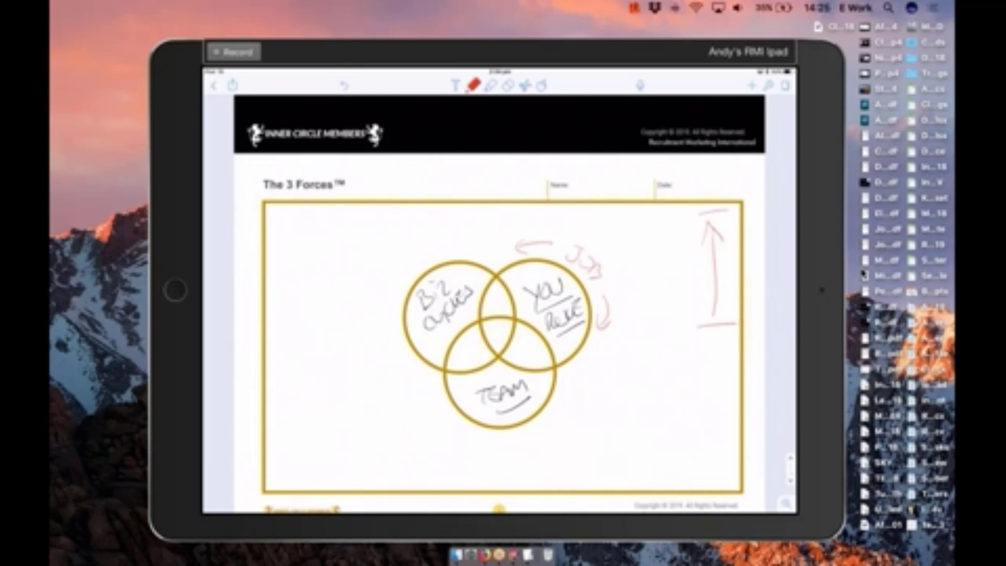